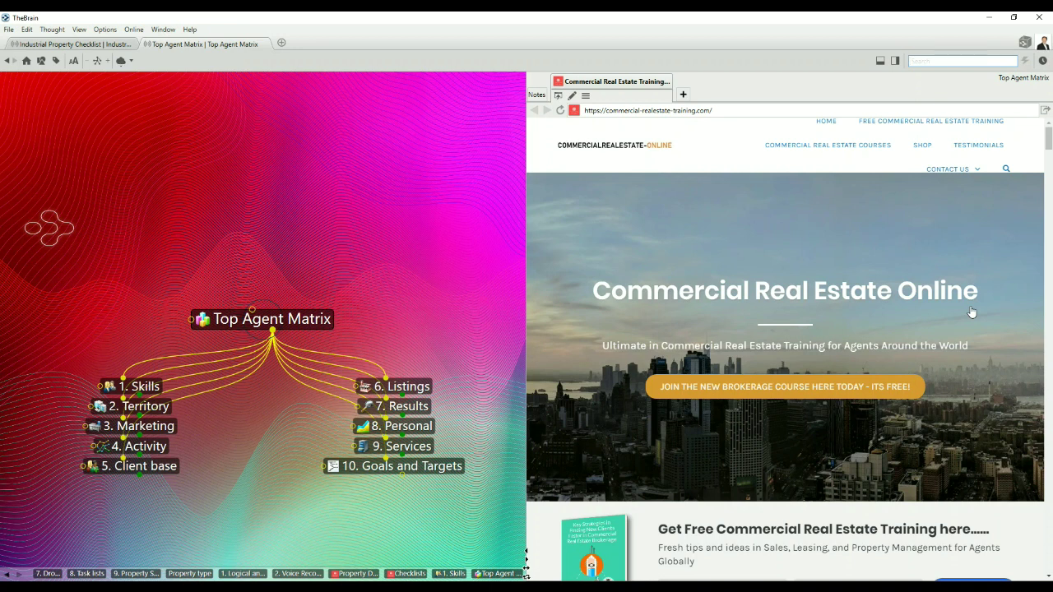
# Step: Scroll down and back up through the Commercial Real Estate Online page in the notes pane
pyautogui.scroll(-4, 971, 312)
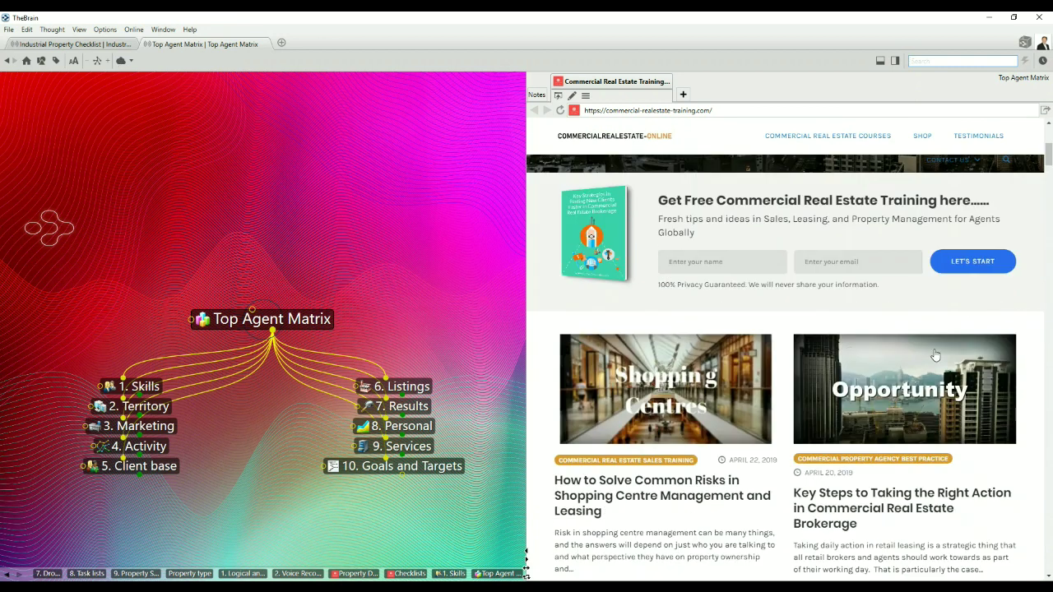
pyautogui.scroll(5, 935, 354)
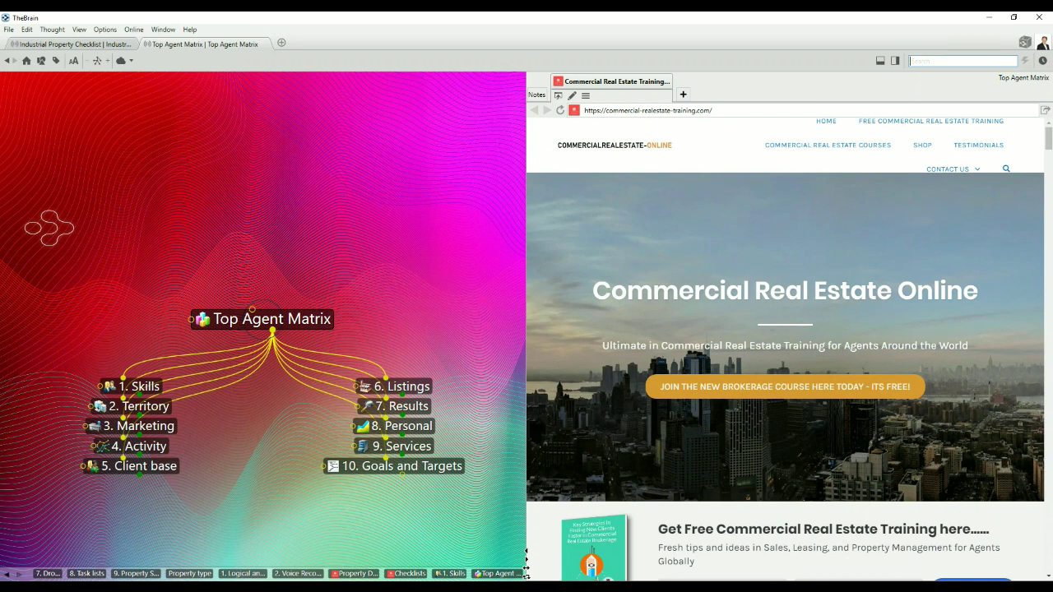
# Step: Collapse the website pane, then drill from 1. Skills into the Checklists thought
pyautogui.click(526, 566)
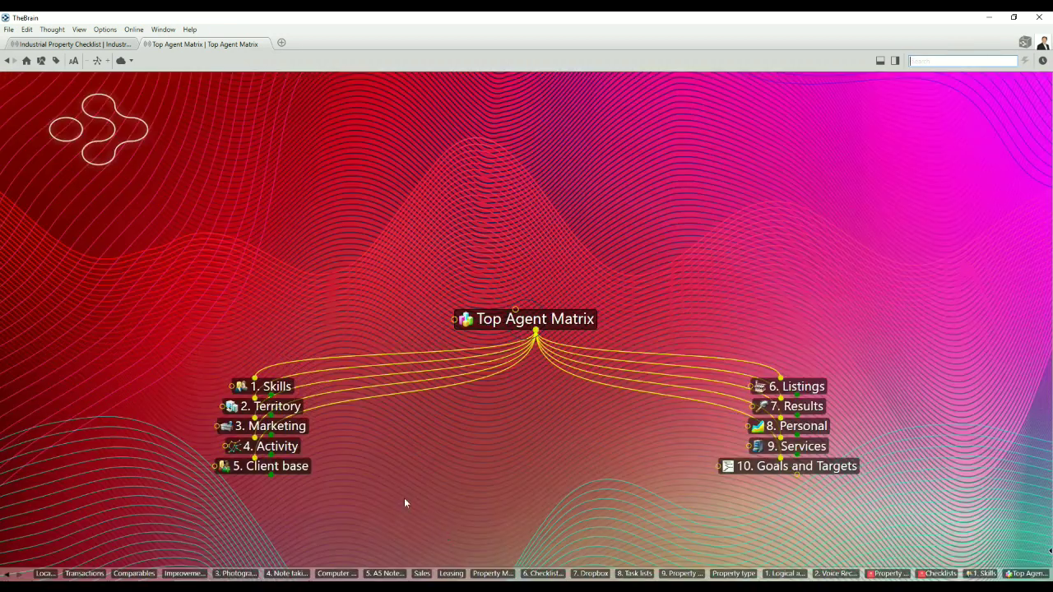
pyautogui.click(280, 389)
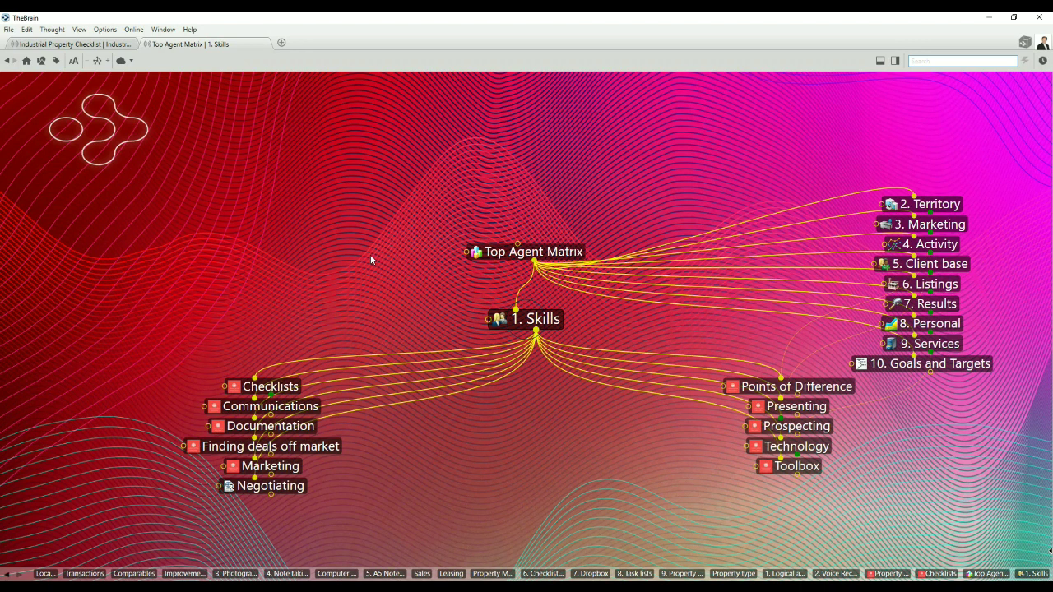
pyautogui.click(279, 388)
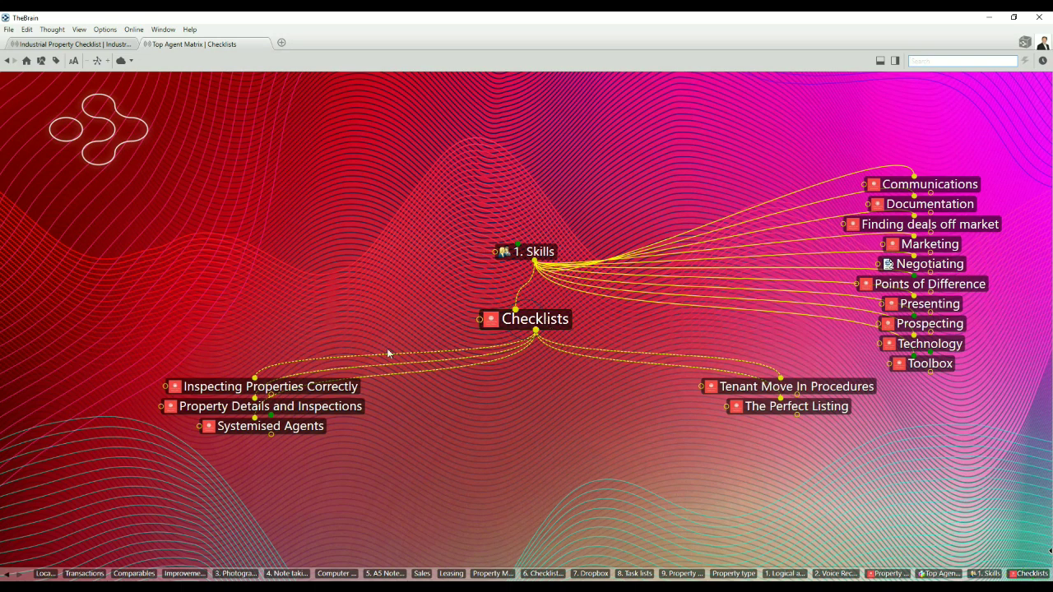
# Step: Visit Inspecting Properties Correctly, then focus Property Details and Inspections and open its linked article
pyautogui.click(335, 387)
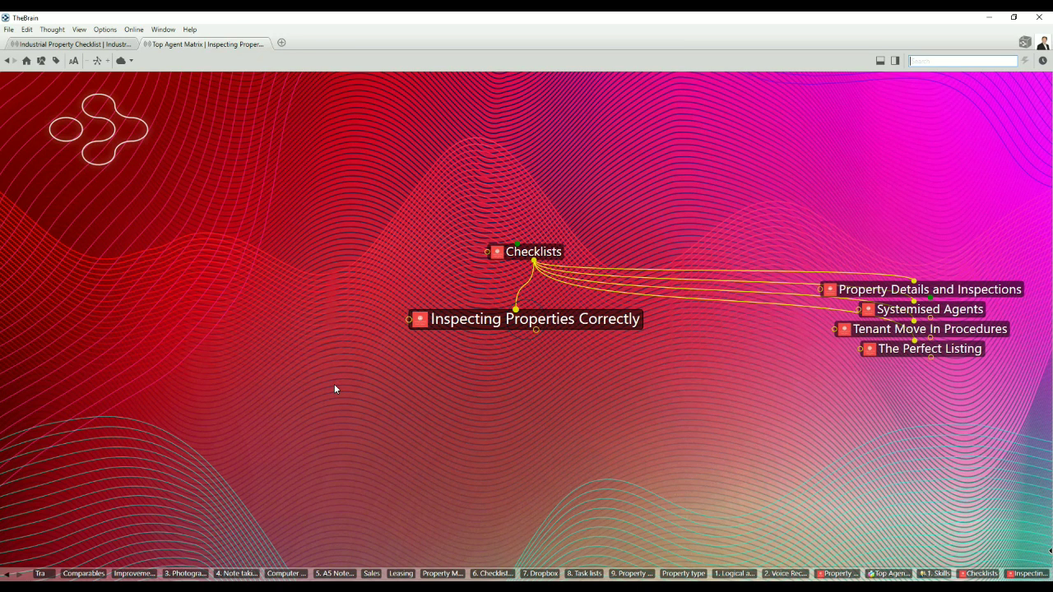
pyautogui.click(557, 252)
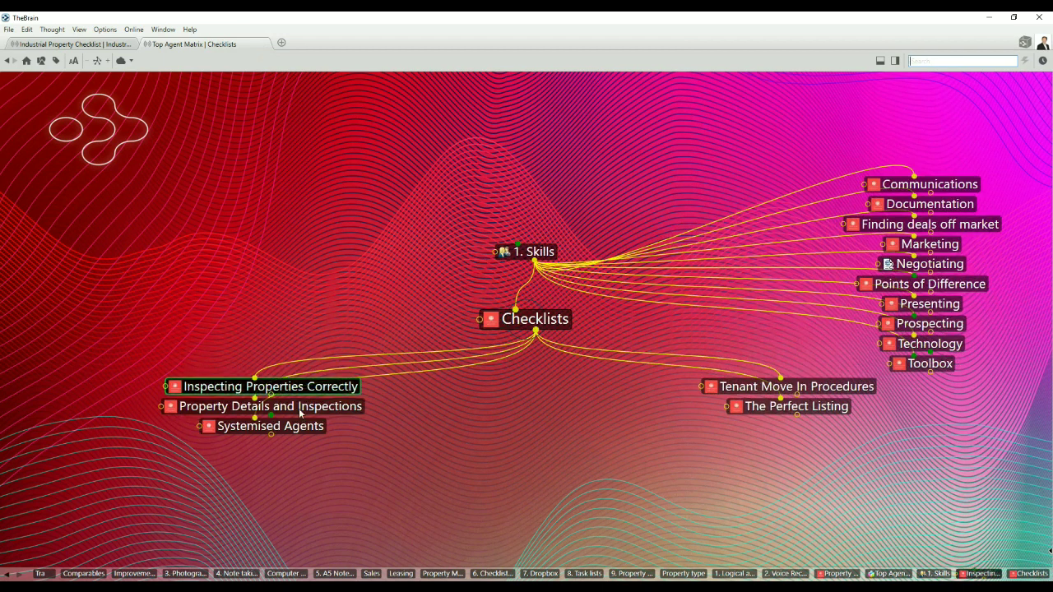
pyautogui.click(305, 407)
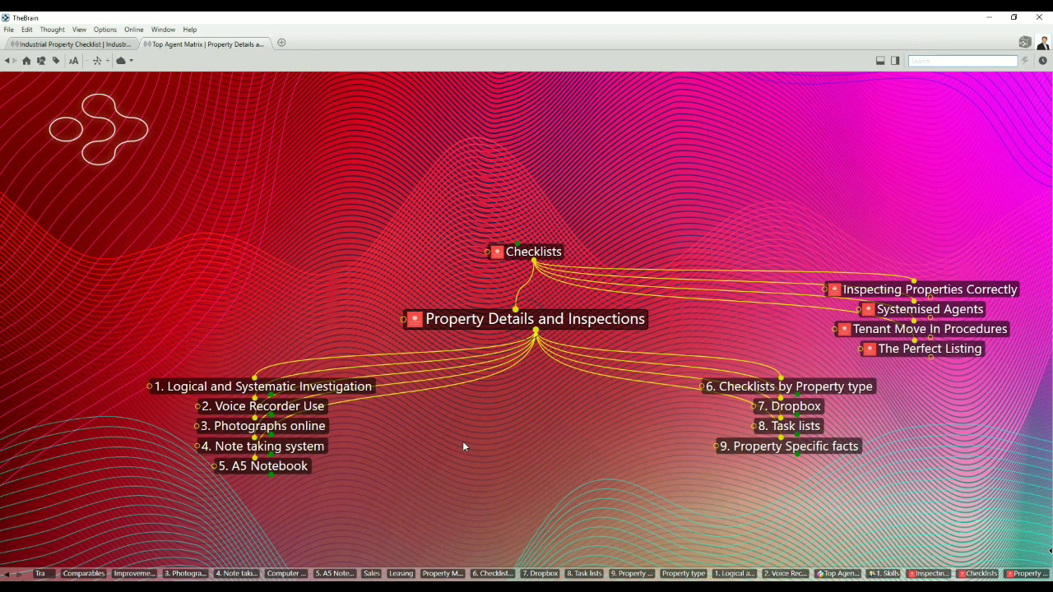
pyautogui.click(1049, 553)
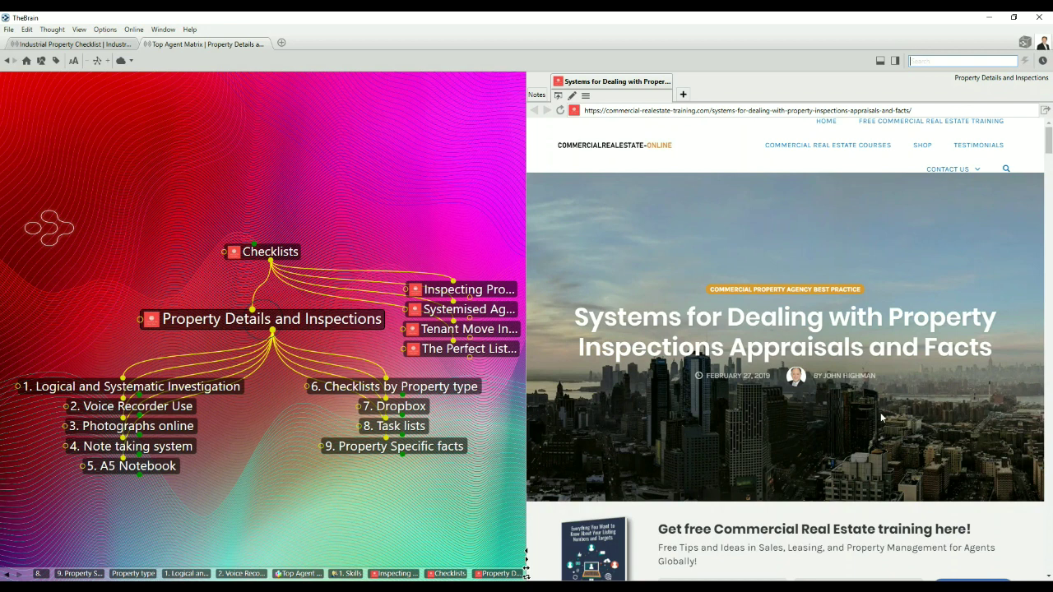
# Step: Scroll the property inspection article, then collapse the notes pane
pyautogui.scroll(-5, 880, 418)
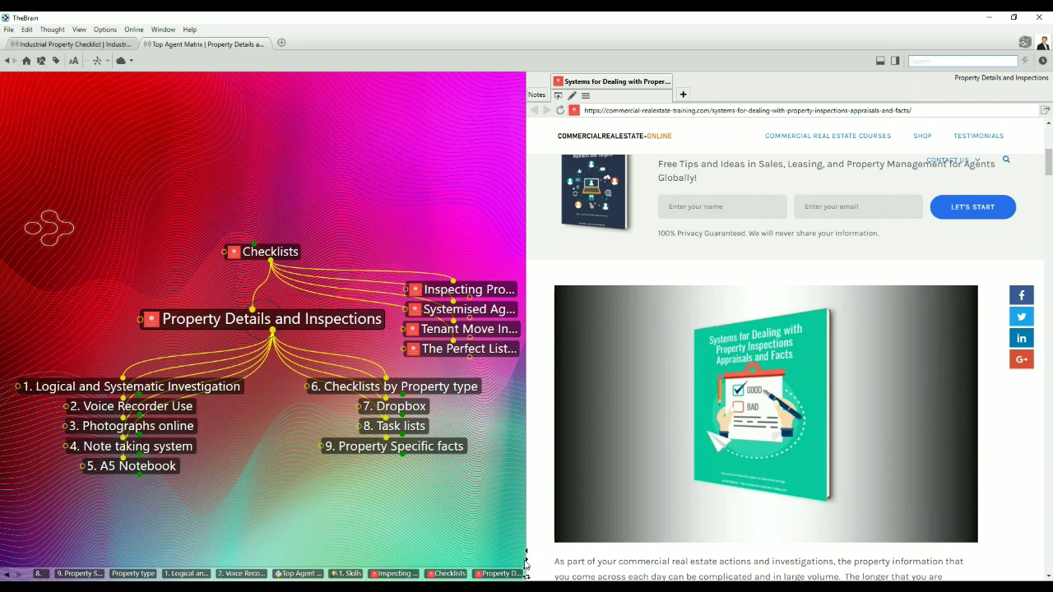
pyautogui.click(526, 564)
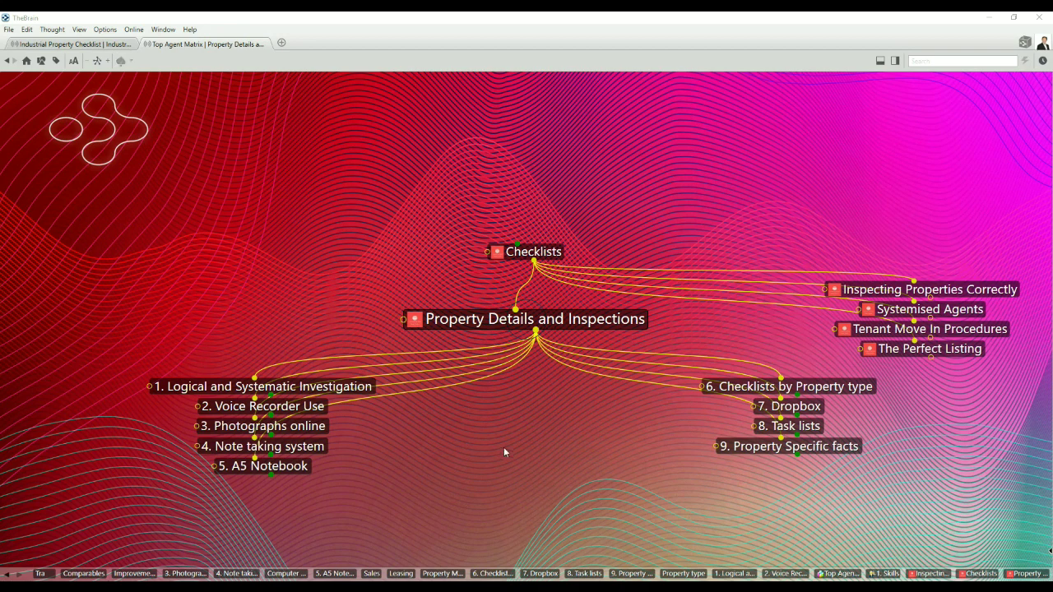
# Step: Make 1. Logical and Systematic Investigation the active thought to show Building, Precinct, Property type and Street
pyautogui.click(336, 389)
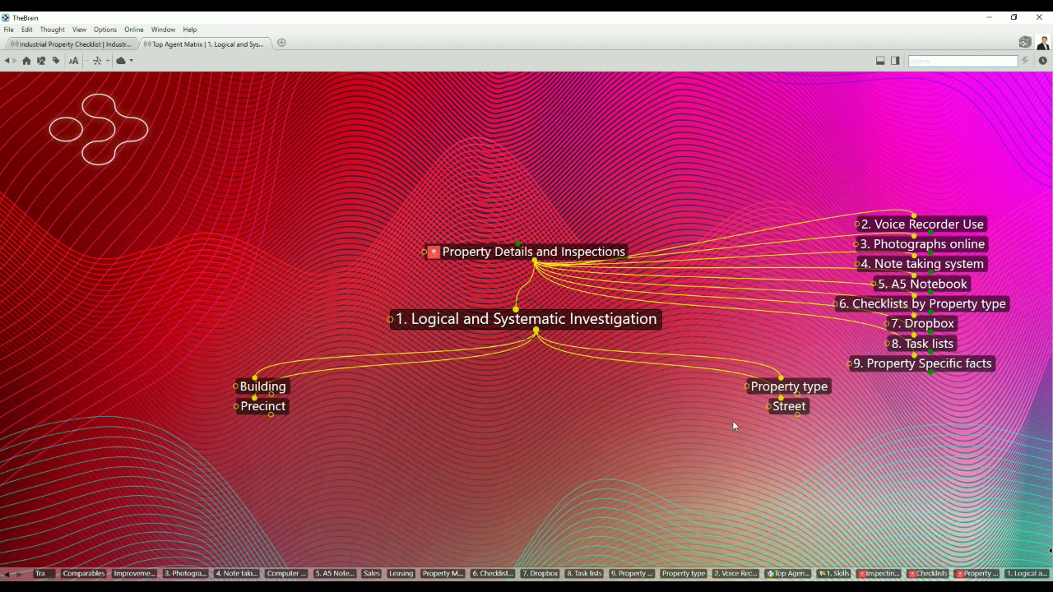
# Step: Activate 2. Voice Recorder Use, search the brain's thoughts, then activate 3. Photographs online
pyautogui.click(921, 224)
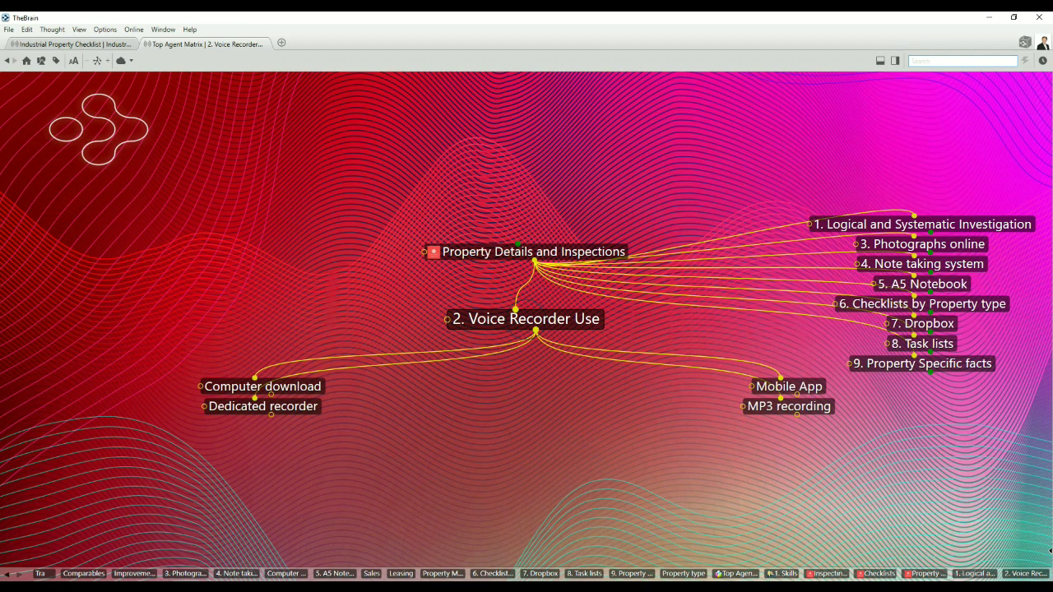
pyautogui.click(911, 61)
pyautogui.click(945, 61)
pyautogui.click(967, 245)
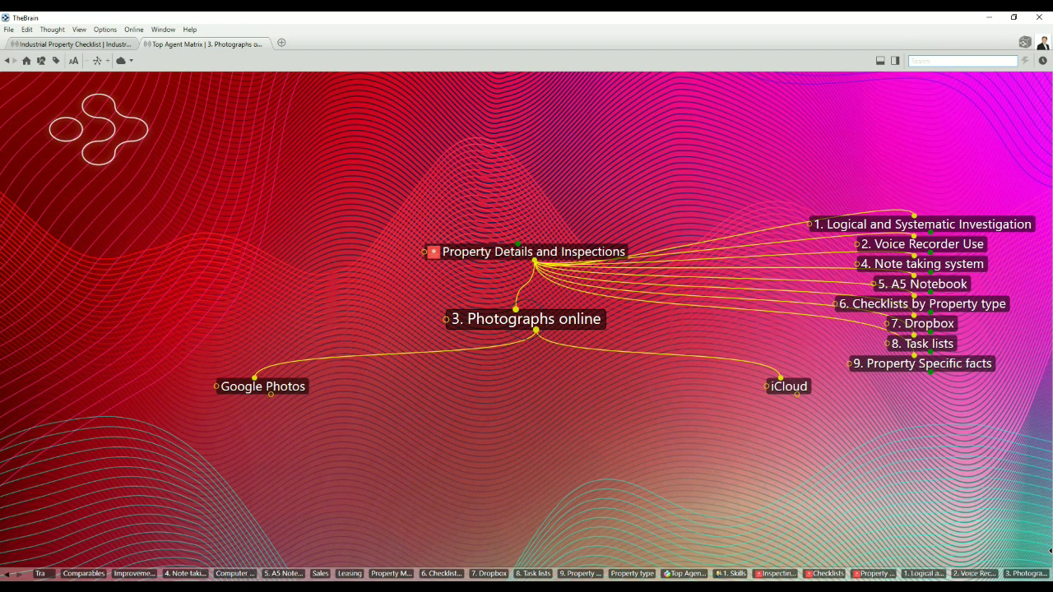
# Step: Activate 4. Note taking system from the sibling list to show Evernote and Google Keep
pyautogui.click(922, 264)
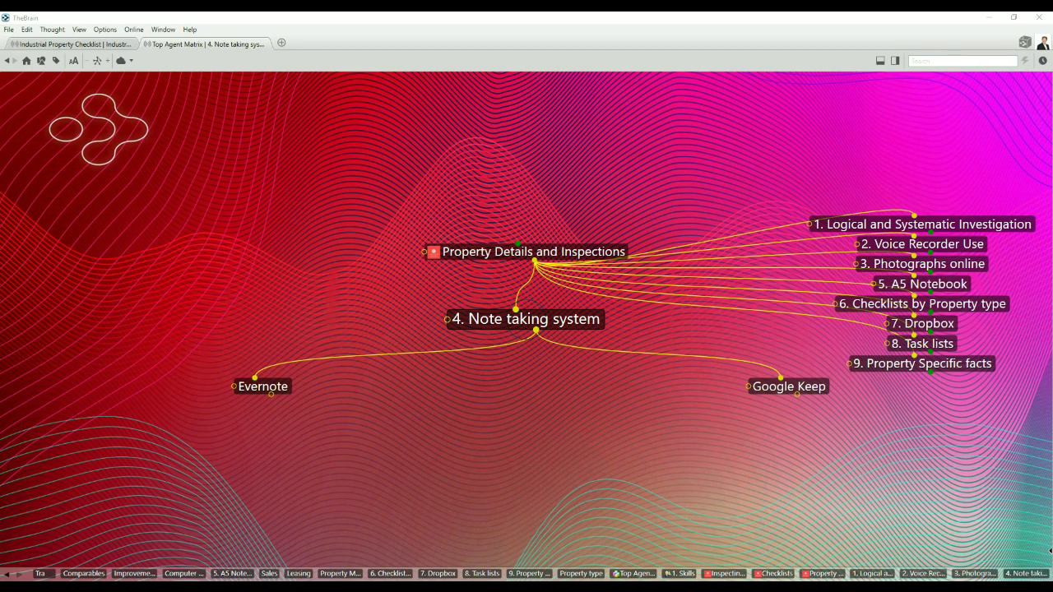
# Step: Activate 5. A5 Notebook, then move on to 6. Checklists by Property type
pyautogui.click(922, 284)
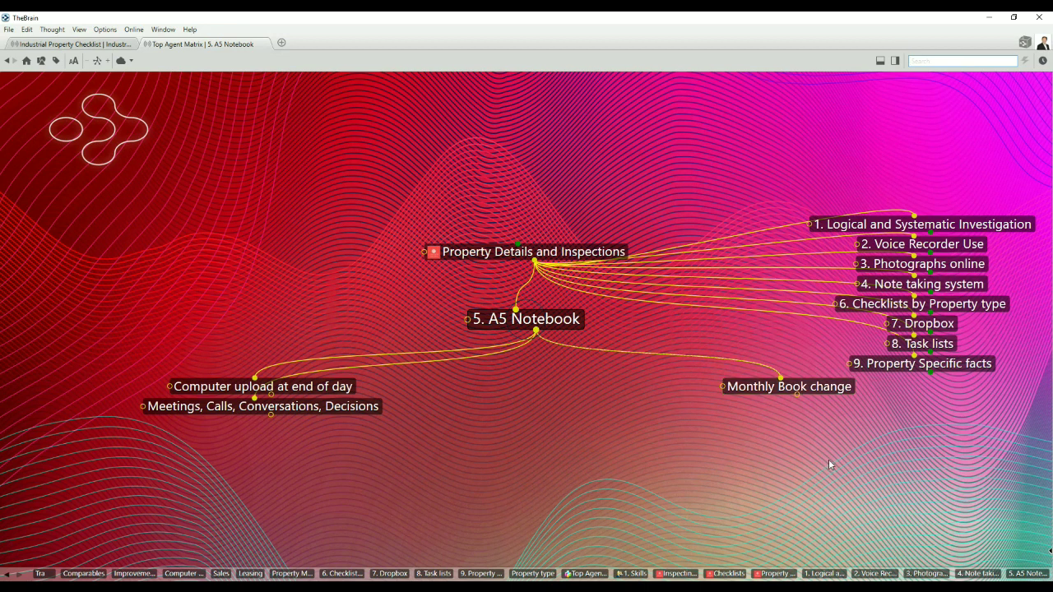
pyautogui.click(964, 303)
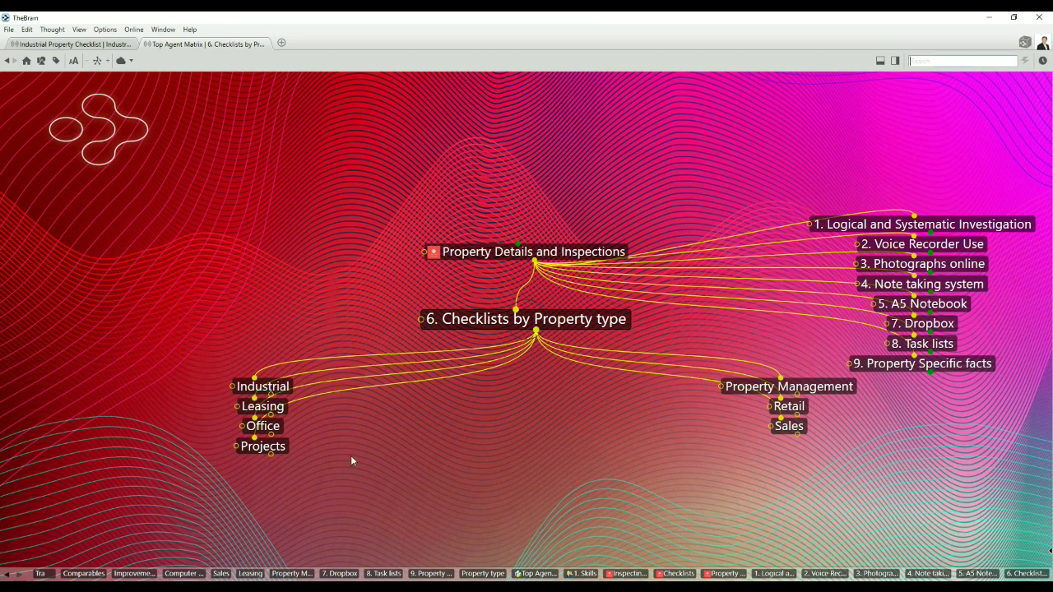
# Step: Select the Leasing subtopic, then activate 7. Dropbox from the sibling list
pyautogui.click(278, 408)
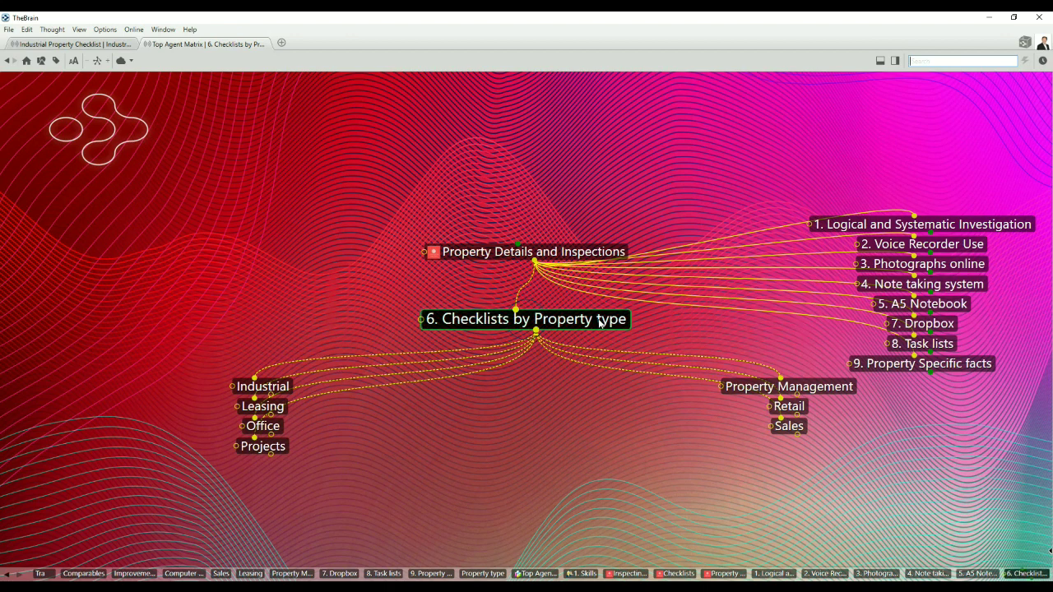
pyautogui.click(946, 326)
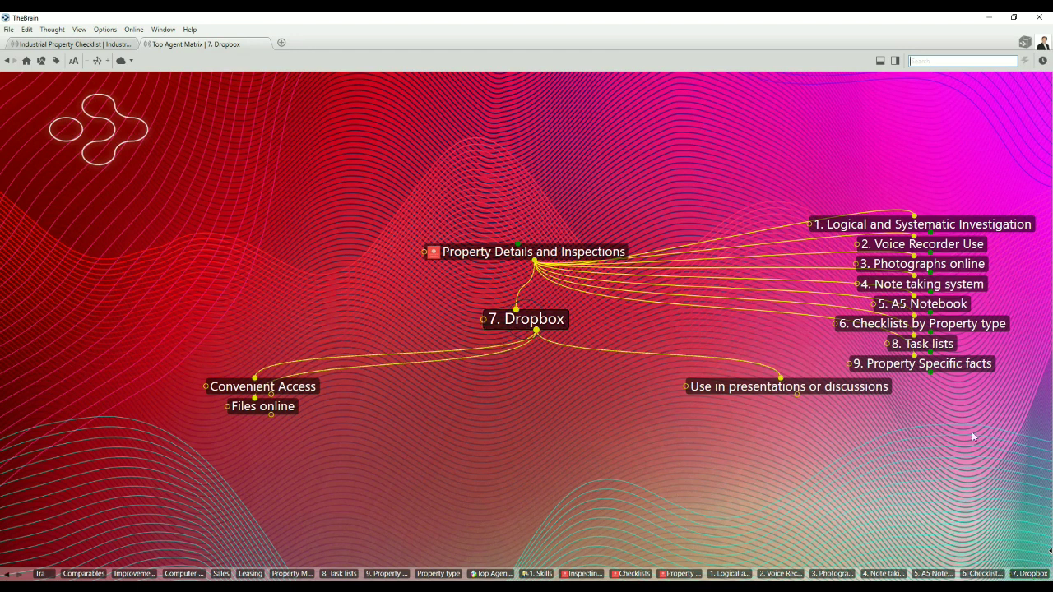
# Step: Activate 8. Task lists to show Google Tasks, Outlook, Todoist and Wunderlist
pyautogui.click(930, 345)
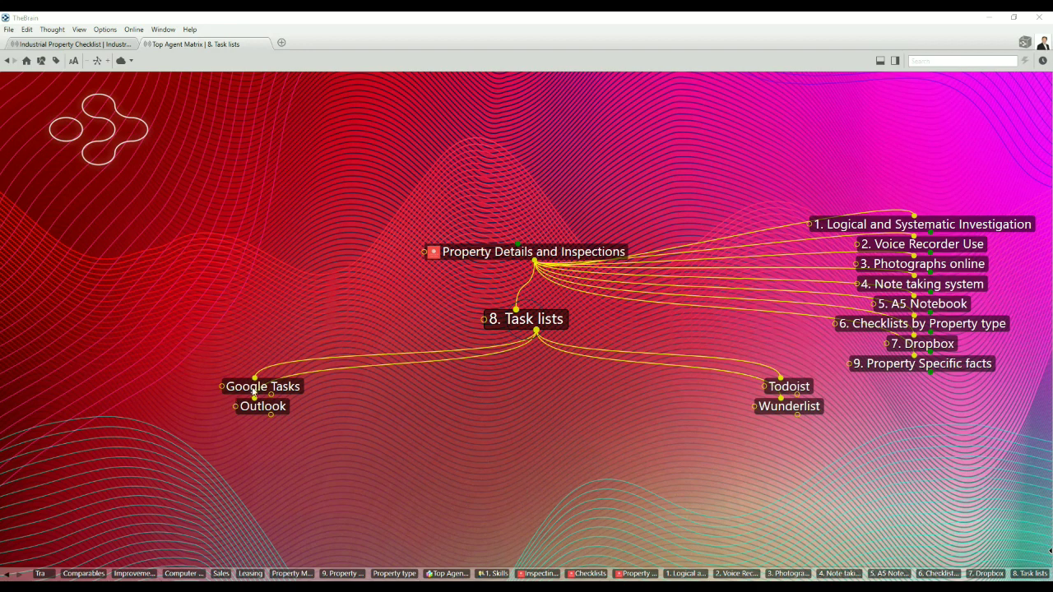
# Step: Activate the '9. Property Specific facts' thought to reveal Comparables, Improvements, Location, Prices, Rents and Transactions
pyautogui.click(392, 414)
pyautogui.click(965, 364)
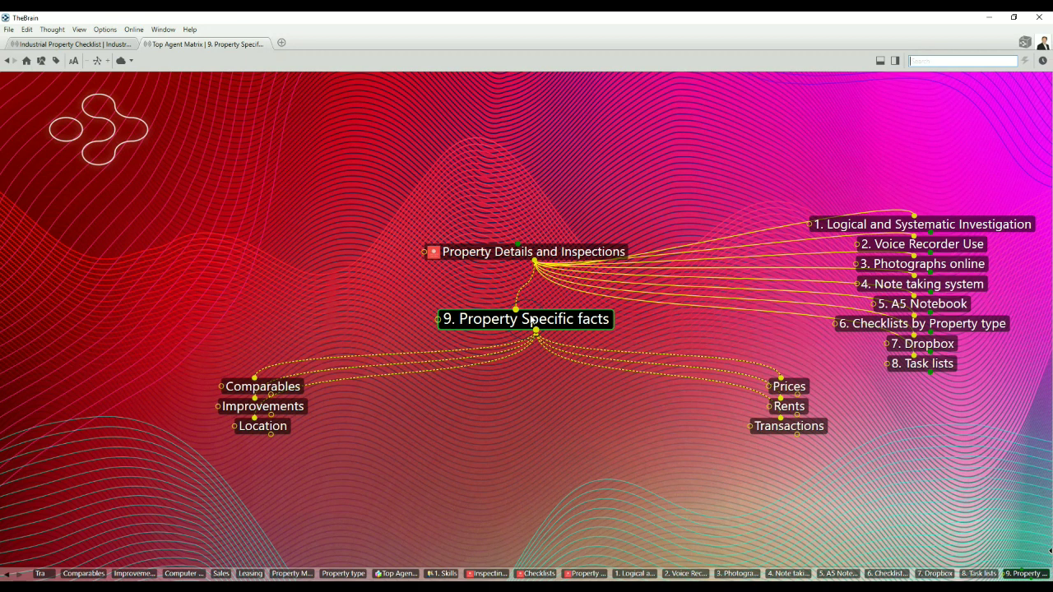
# Step: Make Property Details and Inspections the central thought again, showing its nine numbered subtopics
pyautogui.click(562, 252)
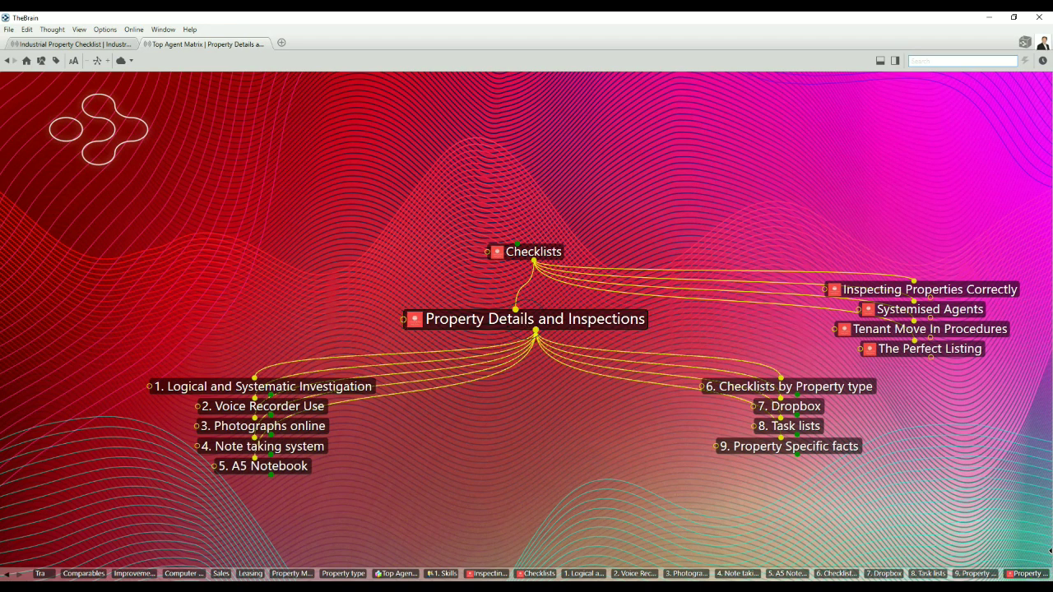
pyautogui.click(1050, 553)
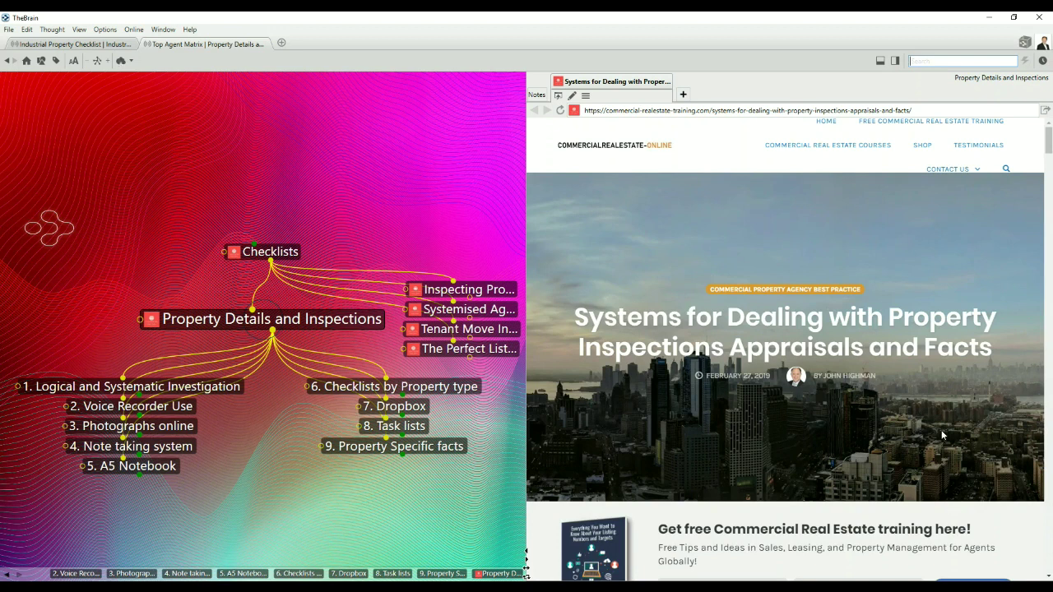
pyautogui.scroll(-4, 942, 435)
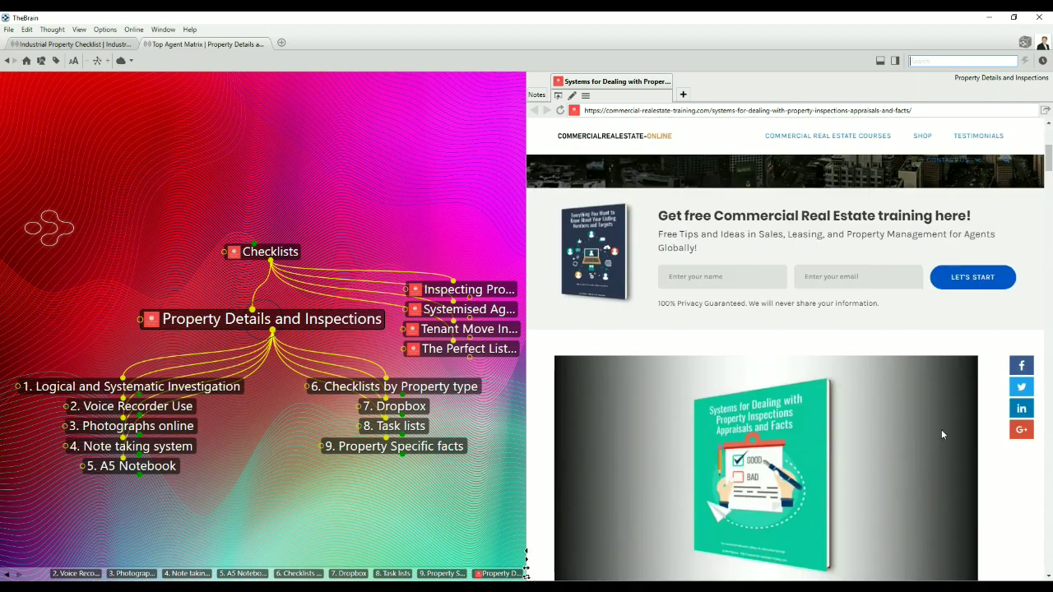
pyautogui.scroll(-1, 890, 490)
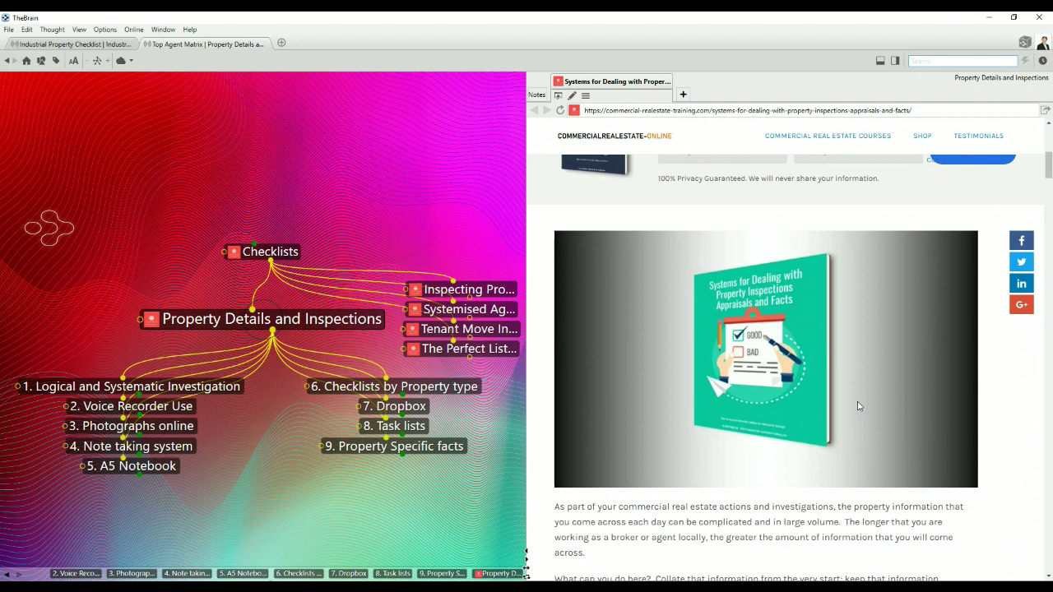
pyautogui.scroll(4, 858, 405)
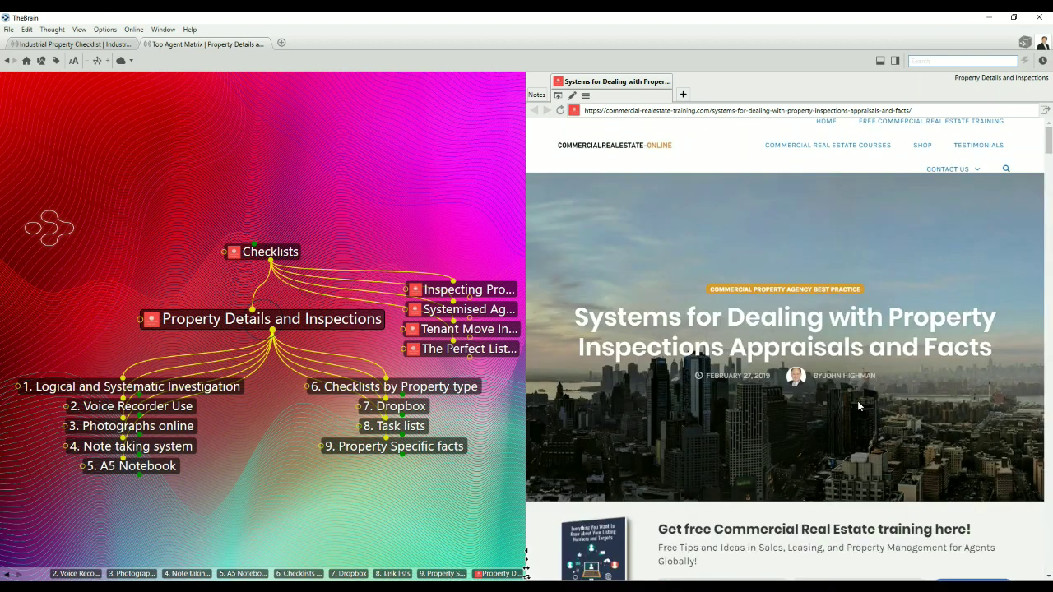
pyautogui.hotkey('ctrl', 'f')
# Step: Close the article and climb through Checklists and 1. Skills to the Top Agent Matrix thought
pyautogui.click(527, 563)
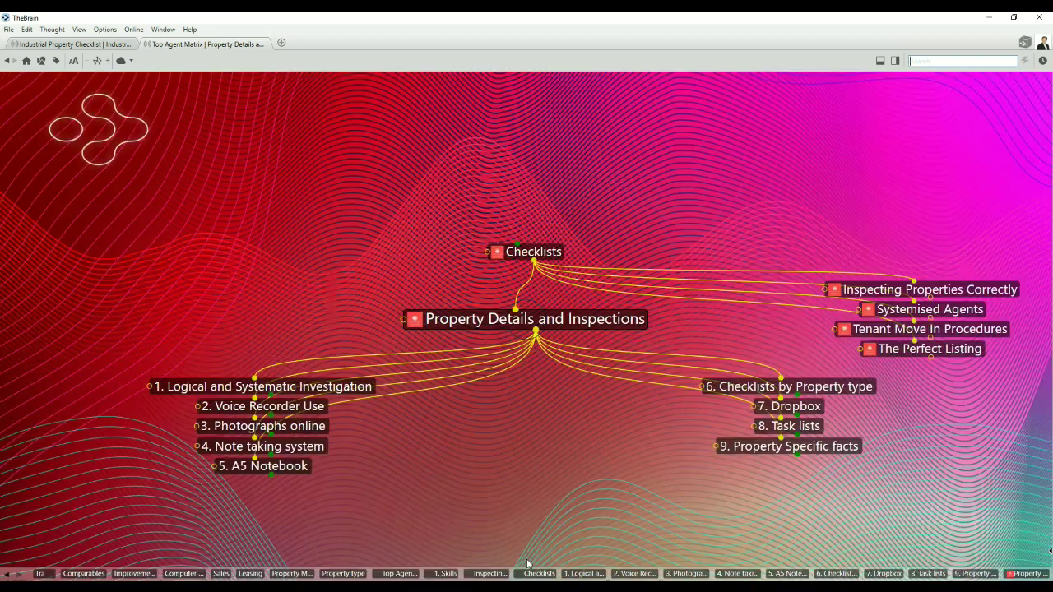
pyautogui.click(535, 252)
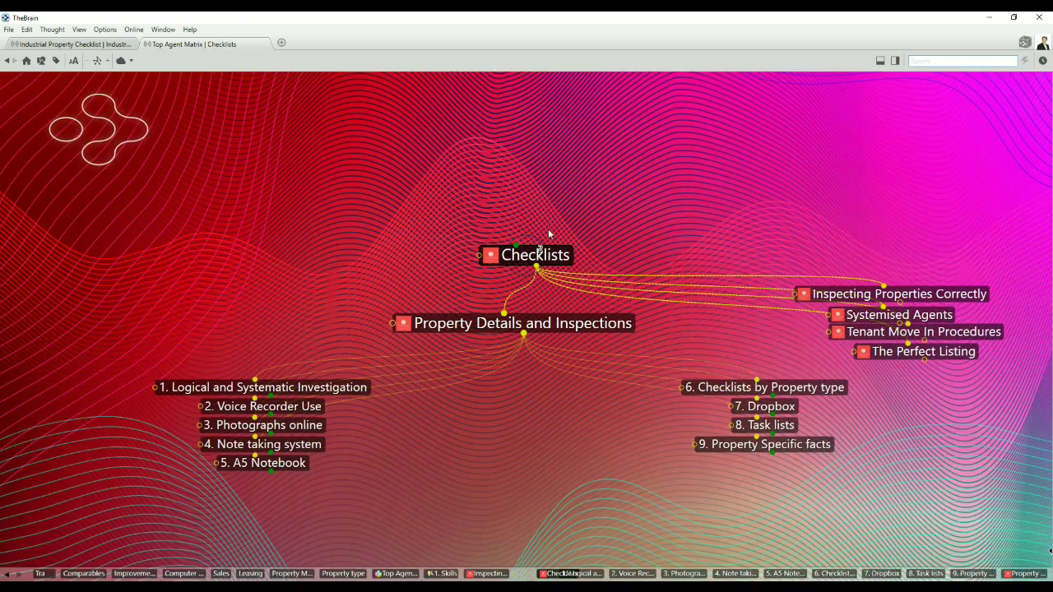
pyautogui.click(547, 253)
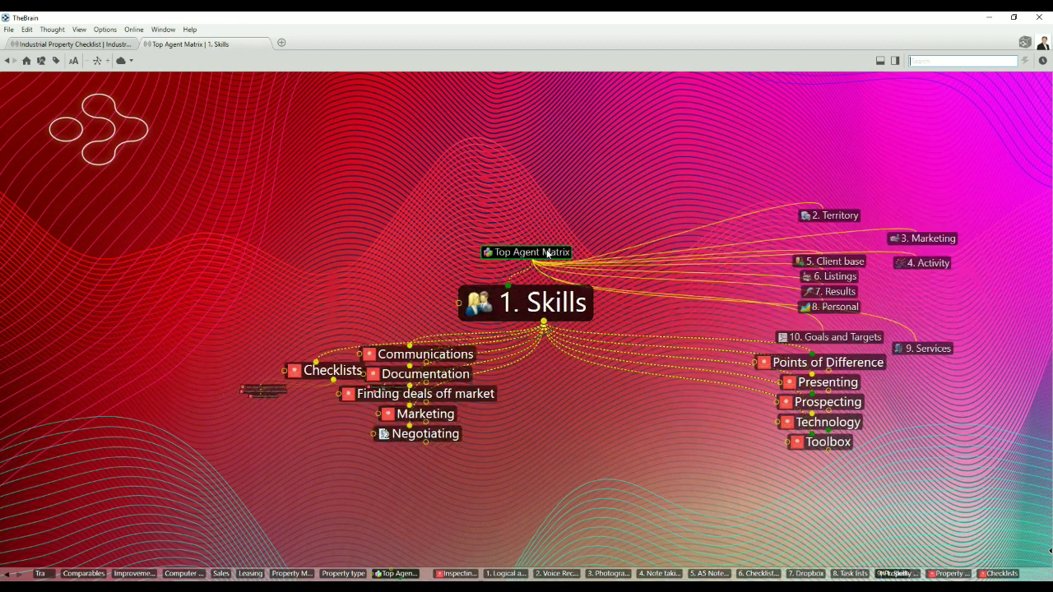
pyautogui.click(555, 251)
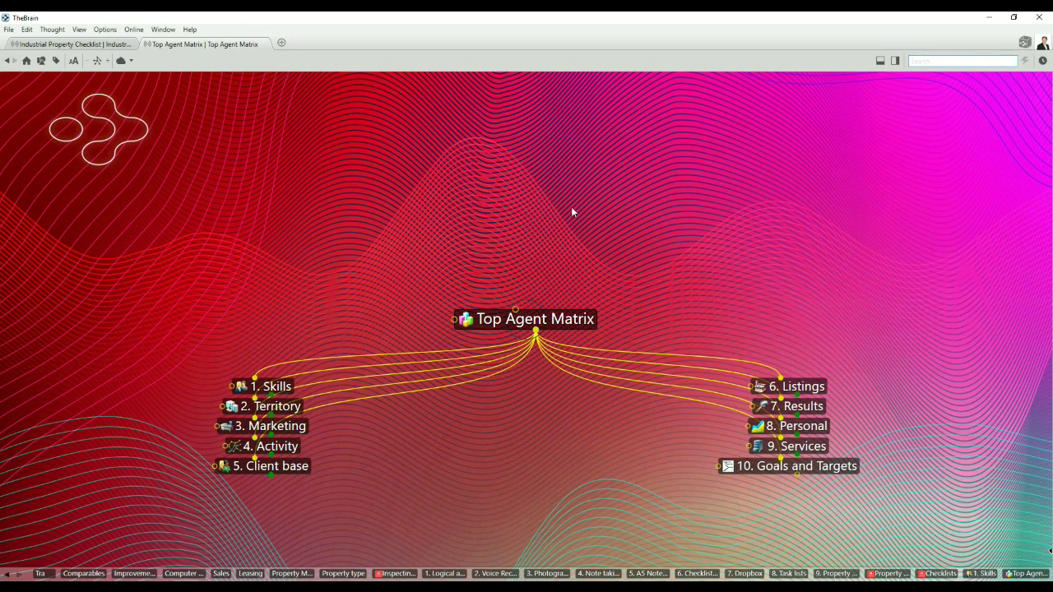